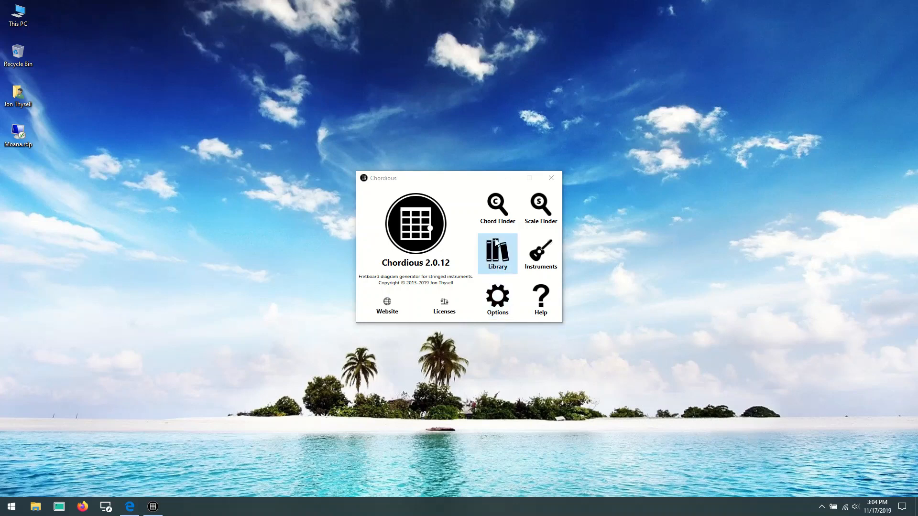
- Open the Chord Finder and enlarge its window so all options and style settings fit without scrolling
{"action": "left_click", "coordinate": [497, 209]}
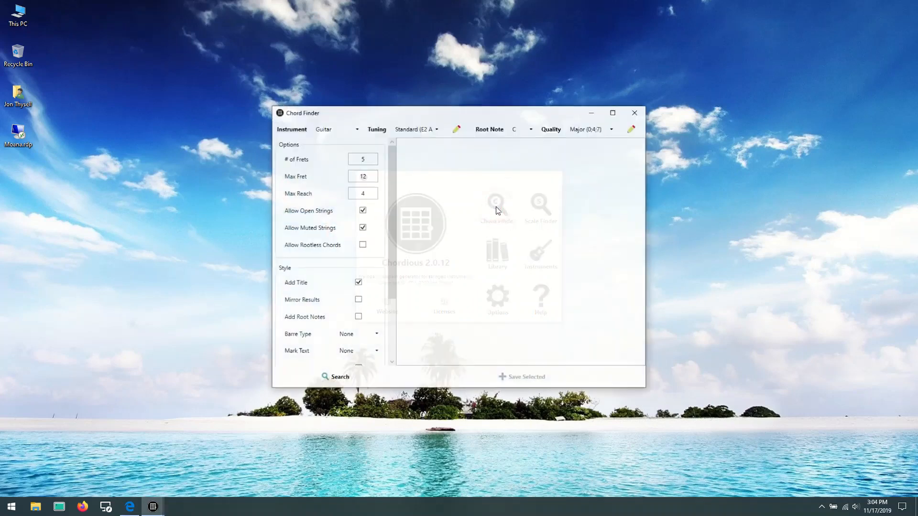
{"action": "left_click_drag", "start_coordinate": [385, 112], "coordinate": [216, 38]}
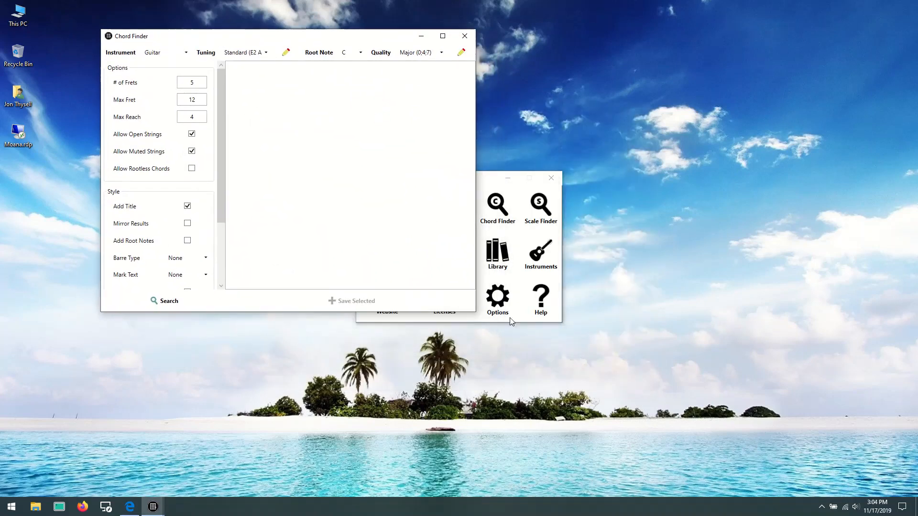
{"action": "left_click_drag", "start_coordinate": [476, 314], "coordinate": [787, 447]}
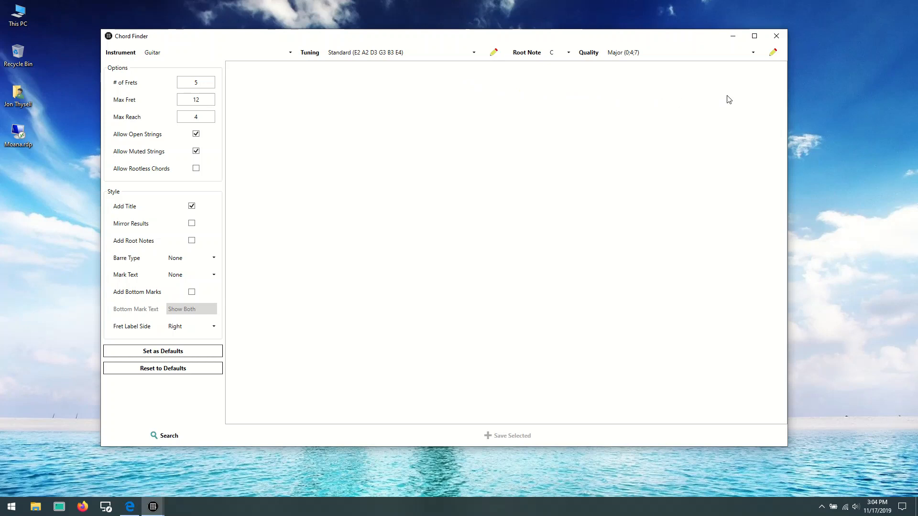
- Look through the available chord qualities in the Chord Finder, keeping Major selected
{"action": "left_click", "coordinate": [753, 53]}
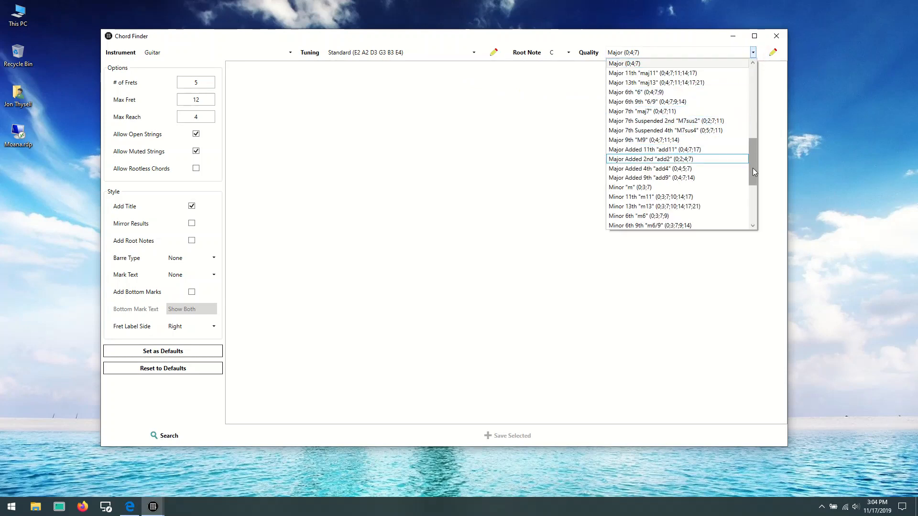
{"action": "scroll", "coordinate": [753, 172], "scroll_direction": "up", "scroll_amount": 1}
{"action": "left_click_drag", "start_coordinate": [753, 167], "coordinate": [756, 137]}
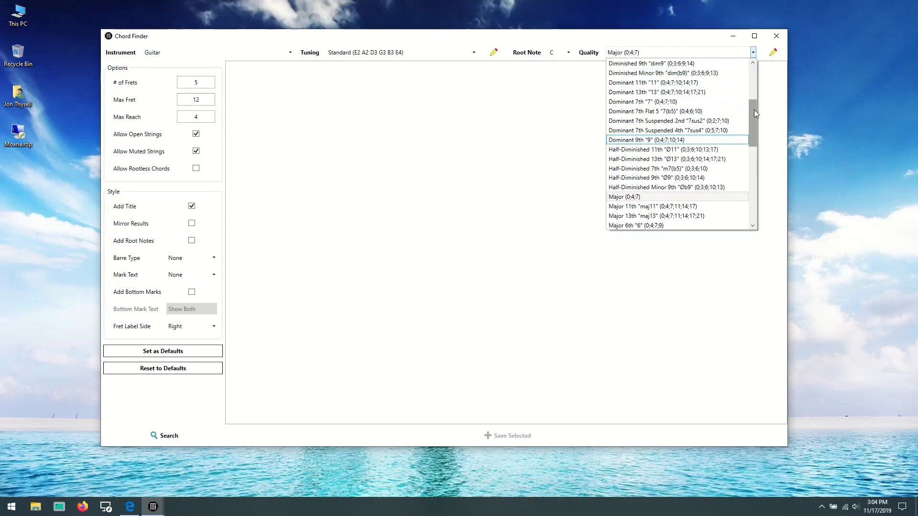
{"action": "mouse_move", "coordinate": [754, 110]}
{"action": "left_mouse_down"}
{"action": "mouse_move", "coordinate": [755, 195]}
{"action": "mouse_move", "coordinate": [750, 107]}
{"action": "left_mouse_up"}
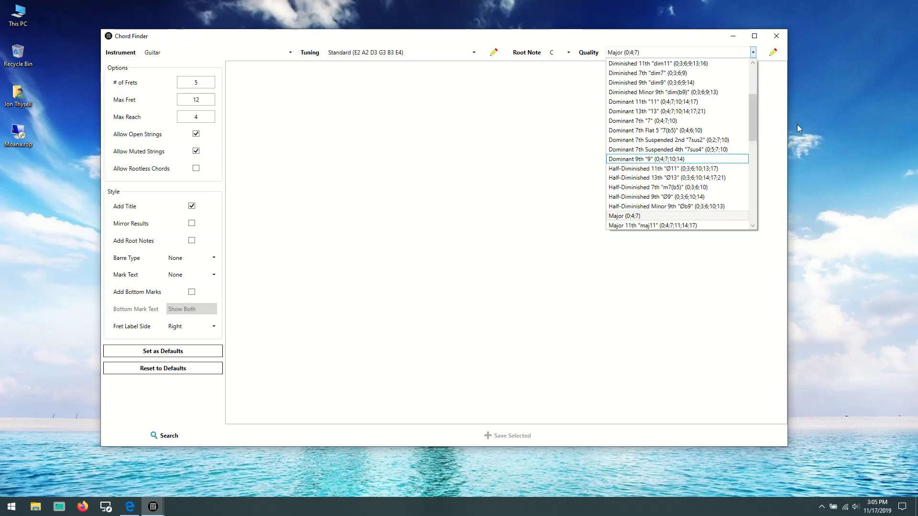
{"action": "left_click", "coordinate": [674, 40]}
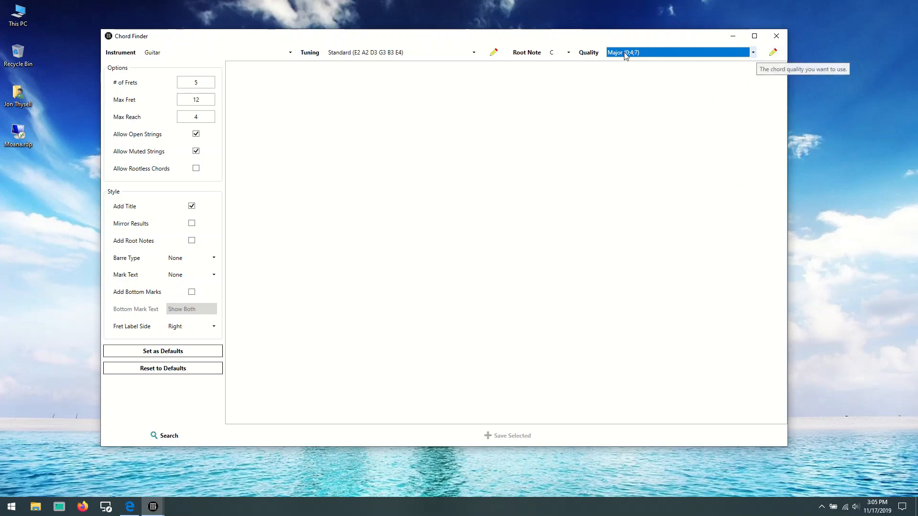
- Open the chord quality manager and browse its default qualities down to the dominant 7th chords
{"action": "left_click", "coordinate": [774, 53]}
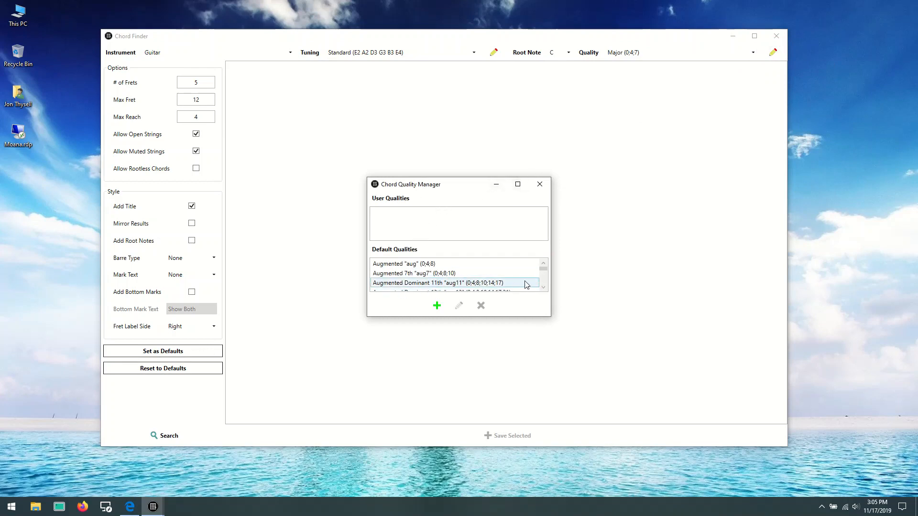
{"action": "left_click", "coordinate": [543, 287]}
{"action": "left_click", "coordinate": [544, 287]}
{"action": "left_click", "coordinate": [544, 288]}
{"action": "left_click", "coordinate": [543, 288]}
{"action": "left_click", "coordinate": [544, 287]}
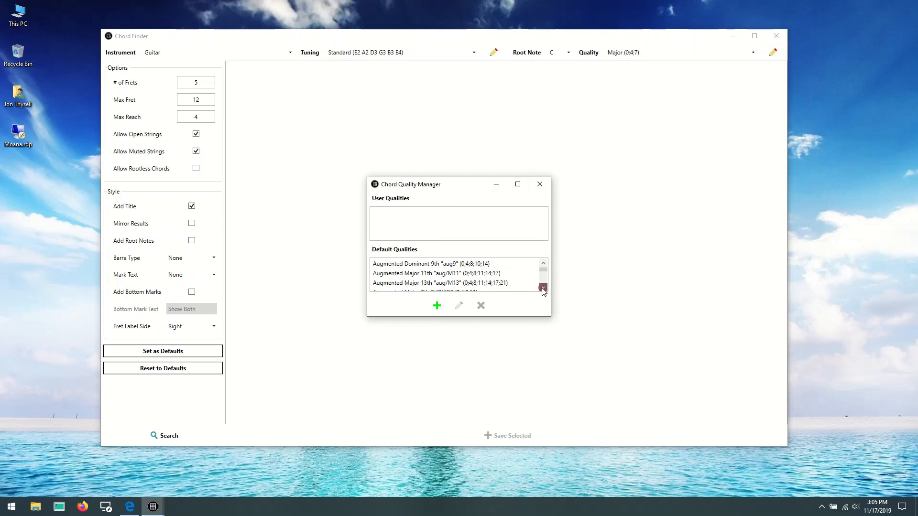
{"action": "left_click", "coordinate": [543, 288]}
{"action": "left_click", "coordinate": [543, 287]}
{"action": "left_click", "coordinate": [543, 287]}
{"action": "left_click", "coordinate": [543, 287]}
{"action": "left_click", "coordinate": [544, 288]}
{"action": "left_click", "coordinate": [543, 287]}
{"action": "left_click", "coordinate": [543, 287]}
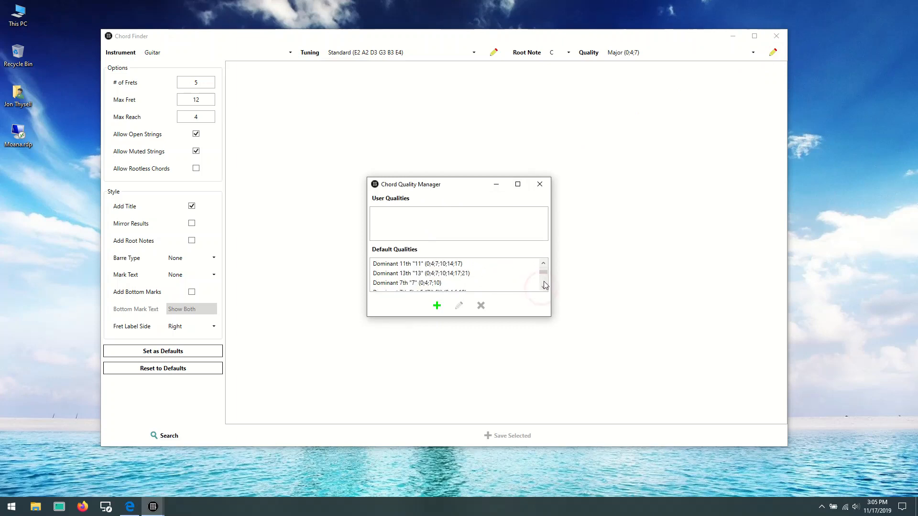
{"action": "left_click", "coordinate": [543, 288]}
{"action": "left_click", "coordinate": [543, 287]}
{"action": "left_click", "coordinate": [543, 288]}
{"action": "left_click", "coordinate": [543, 287]}
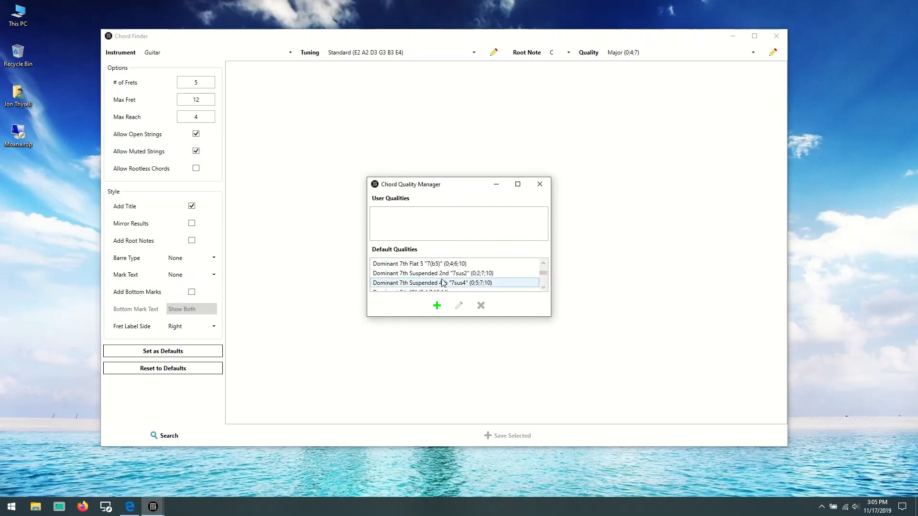
- Find the default Major quality, examine its name, abbreviation and intervals, and close its details without changes
{"action": "left_click", "coordinate": [405, 275]}
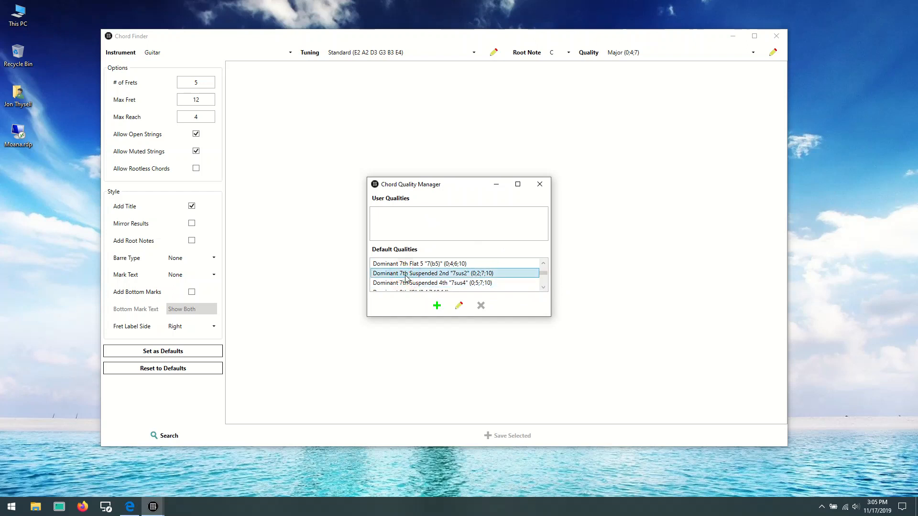
{"action": "key", "text": "m"}
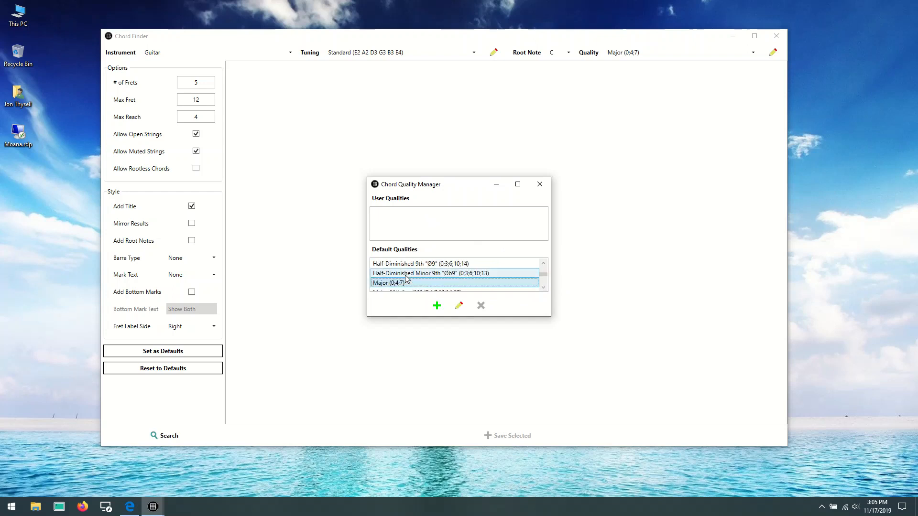
{"action": "left_click", "coordinate": [544, 287]}
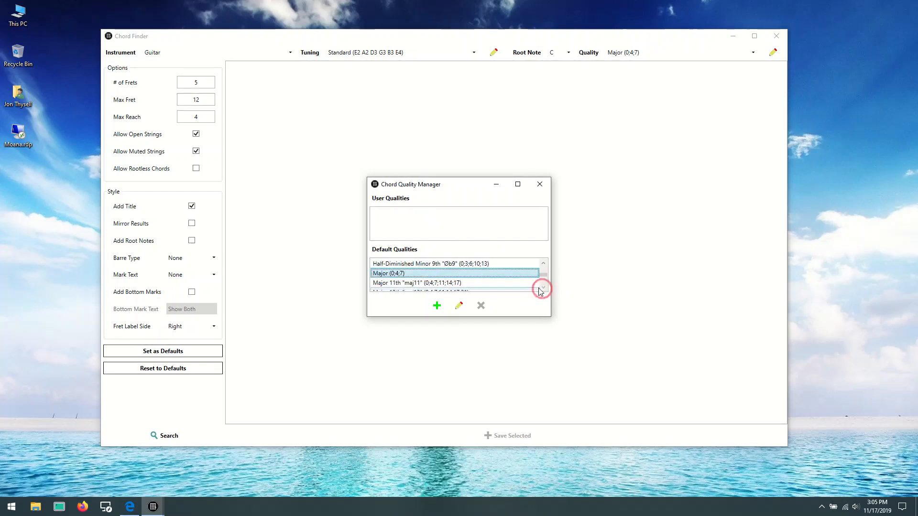
{"action": "double_click", "coordinate": [402, 275]}
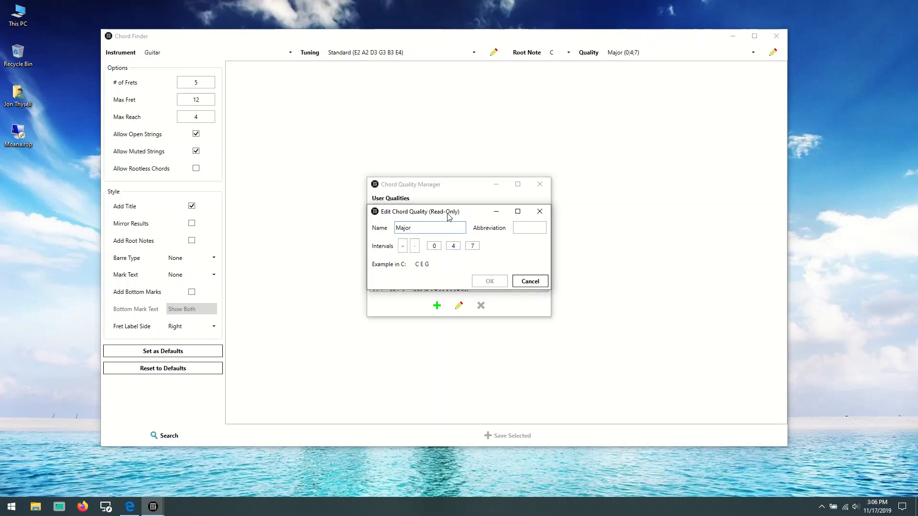
{"action": "left_click", "coordinate": [532, 283]}
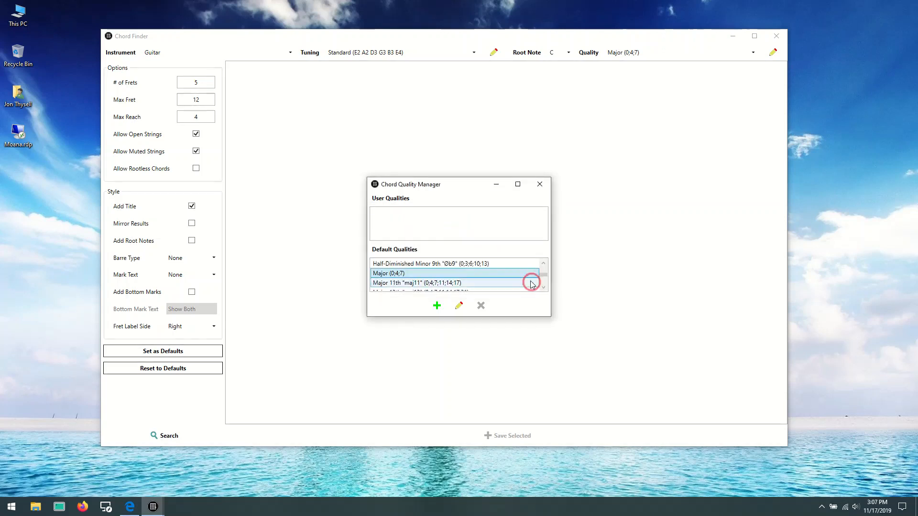
{"action": "left_click", "coordinate": [411, 218]}
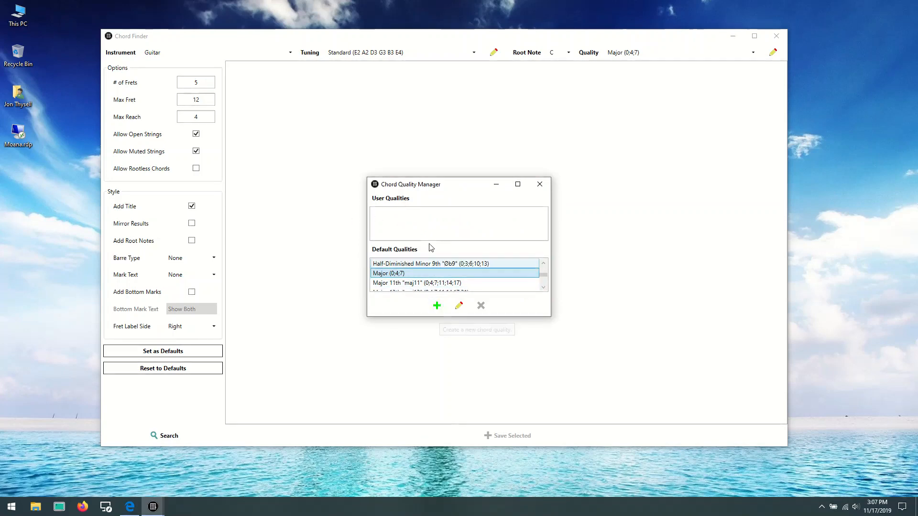
{"action": "right_click", "coordinate": [396, 218]}
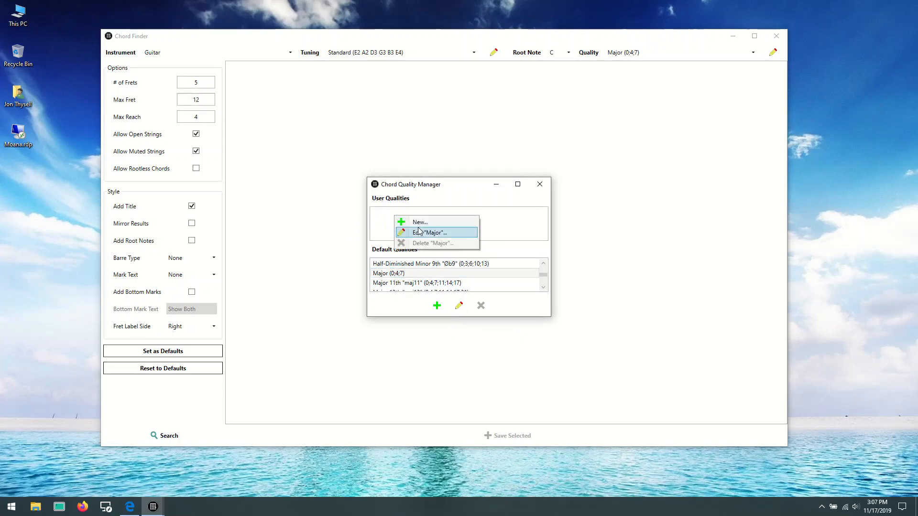
{"action": "left_click", "coordinate": [384, 223]}
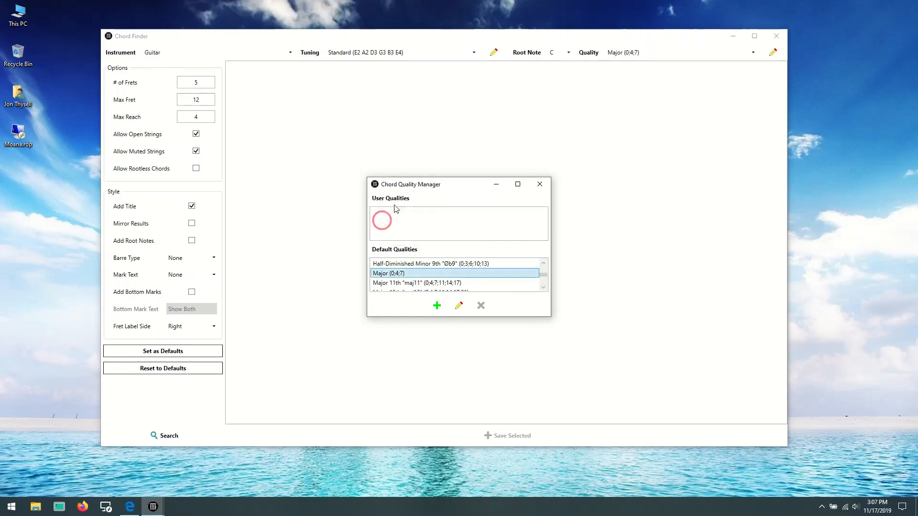
- Create a chord quality named "Dominant Minor 9th" with abbreviation "7b9", placing the Wikipedia ninth chords table alongside for reference
{"action": "left_click", "coordinate": [437, 306]}
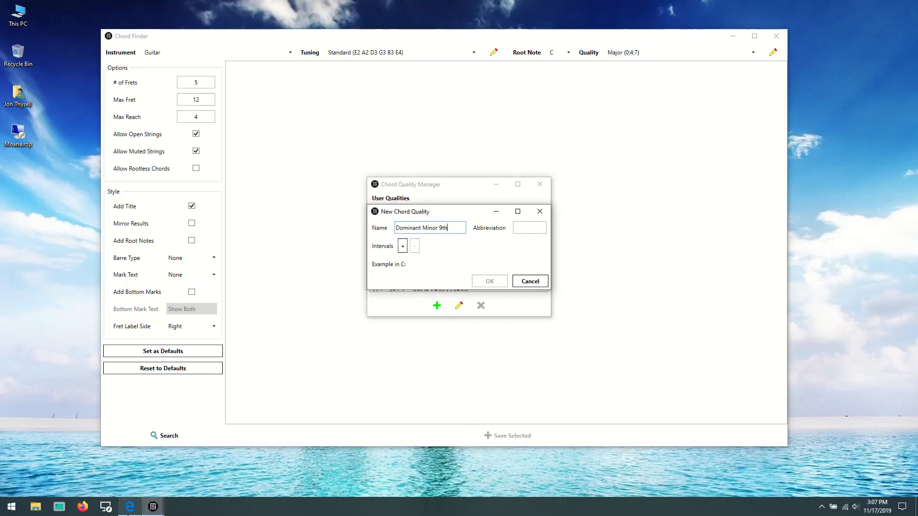
{"action": "left_click", "coordinate": [130, 507]}
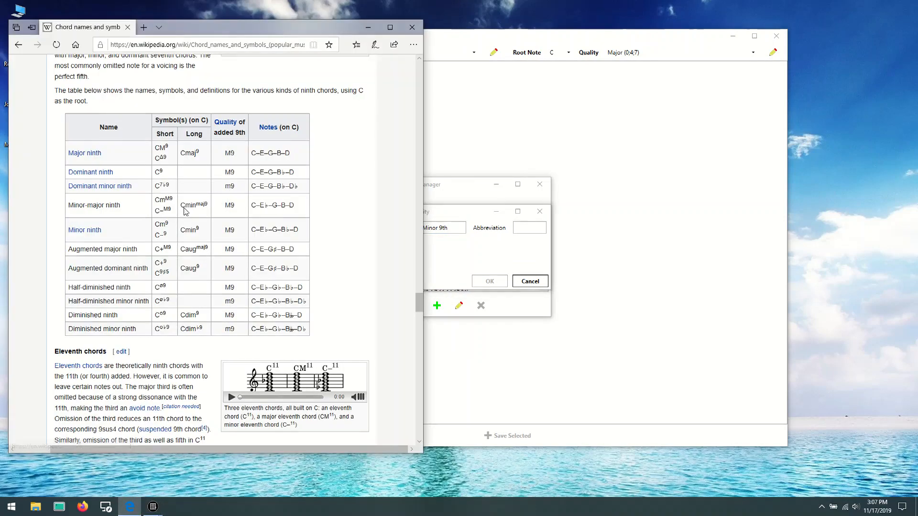
{"action": "left_click_drag", "start_coordinate": [199, 34], "coordinate": [188, 17]}
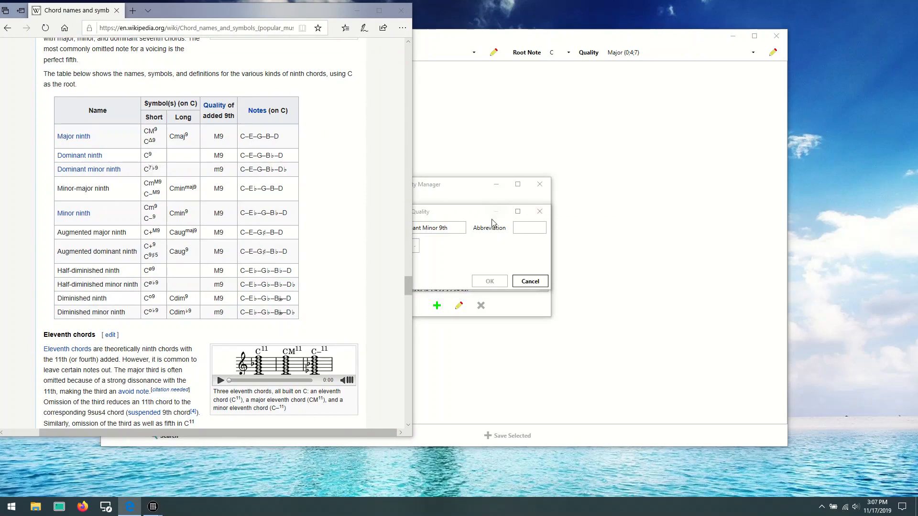
{"action": "left_click", "coordinate": [531, 230]}
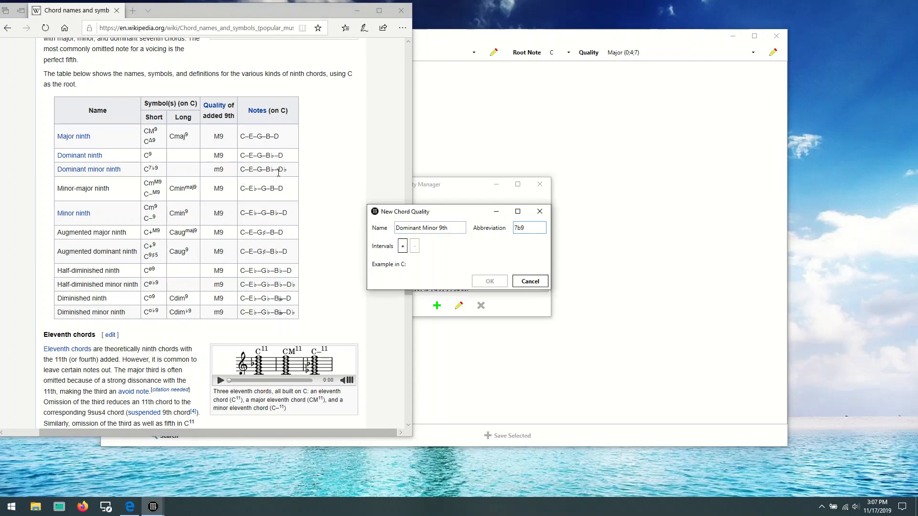
- Add five intervals to the new Dominant Minor 9th quality
{"action": "left_click", "coordinate": [404, 249]}
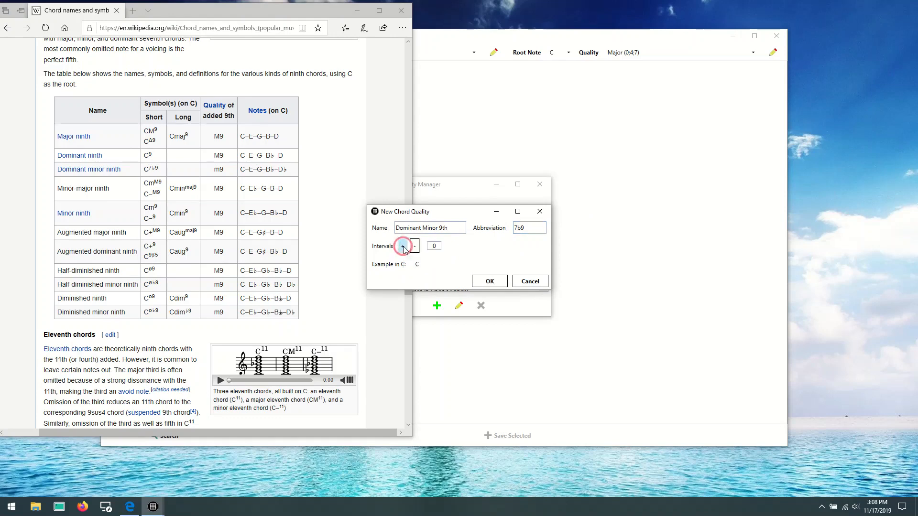
{"action": "left_click", "coordinate": [403, 246]}
{"action": "left_click", "coordinate": [403, 246]}
{"action": "left_click", "coordinate": [403, 247]}
{"action": "left_click", "coordinate": [403, 246]}
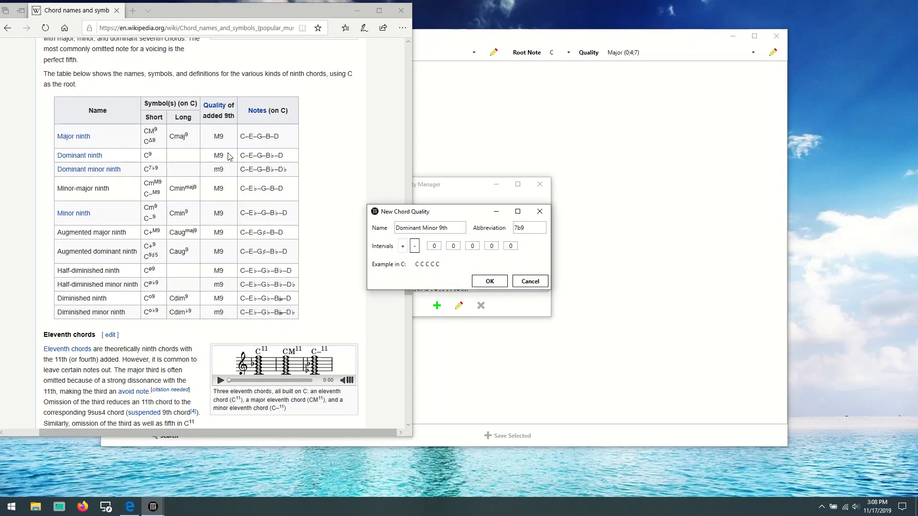
- Keep the first interval at 0 and set the second interval to 4 and the third to 7
{"action": "left_click", "coordinate": [439, 245]}
{"action": "left_click", "coordinate": [453, 245]}
{"action": "type", "text": "4"}
{"action": "left_click", "coordinate": [472, 246]}
{"action": "left_click", "coordinate": [471, 246]}
{"action": "type", "text": "7"}
- Set the fourth interval of the chord quality to 10 and the fifth to 13
{"action": "left_click", "coordinate": [491, 245]}
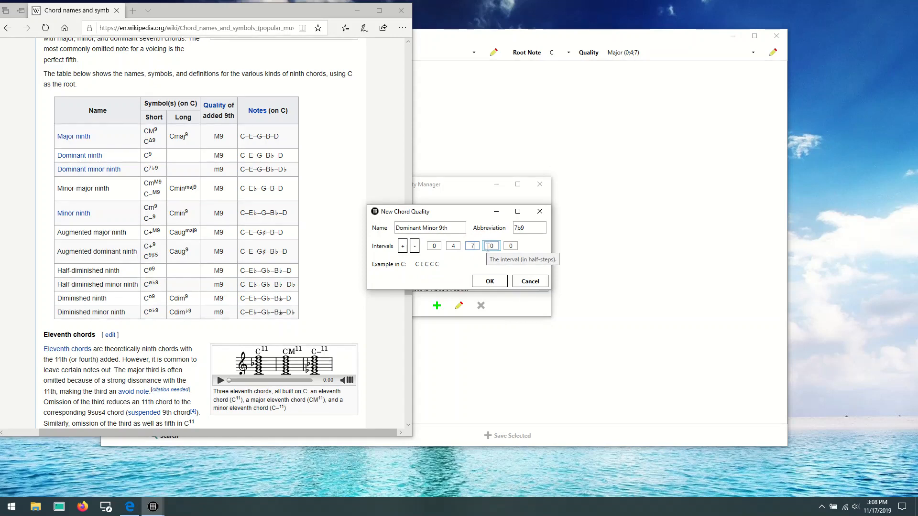
{"action": "double_click", "coordinate": [487, 246]}
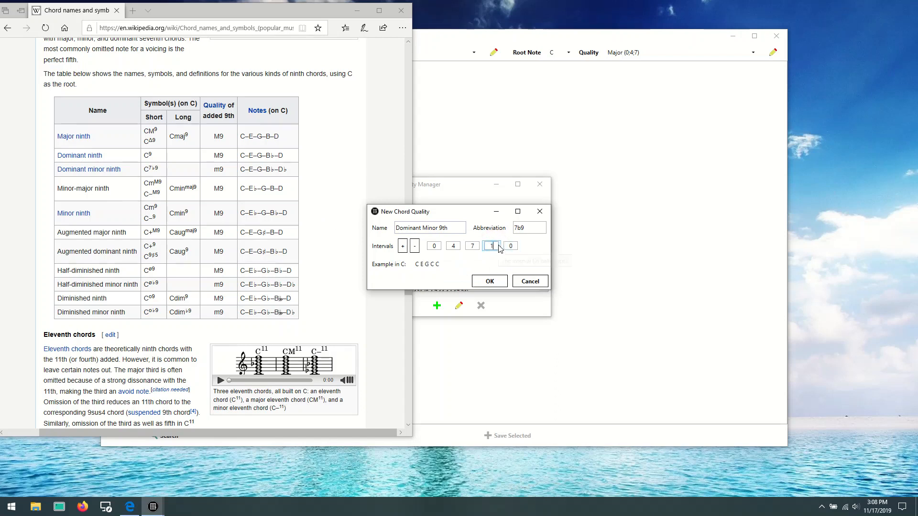
{"action": "type", "text": "1"}
{"action": "left_click", "coordinate": [473, 246]}
{"action": "key", "text": "Tab"}
{"action": "left_click", "coordinate": [510, 246]}
{"action": "double_click", "coordinate": [510, 246]}
{"action": "left_click", "coordinate": [515, 246]}
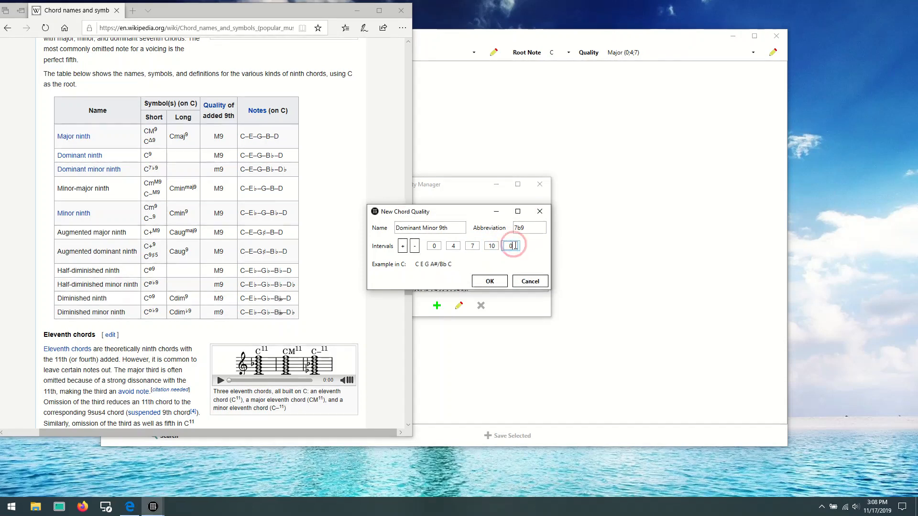
{"action": "double_click", "coordinate": [510, 248]}
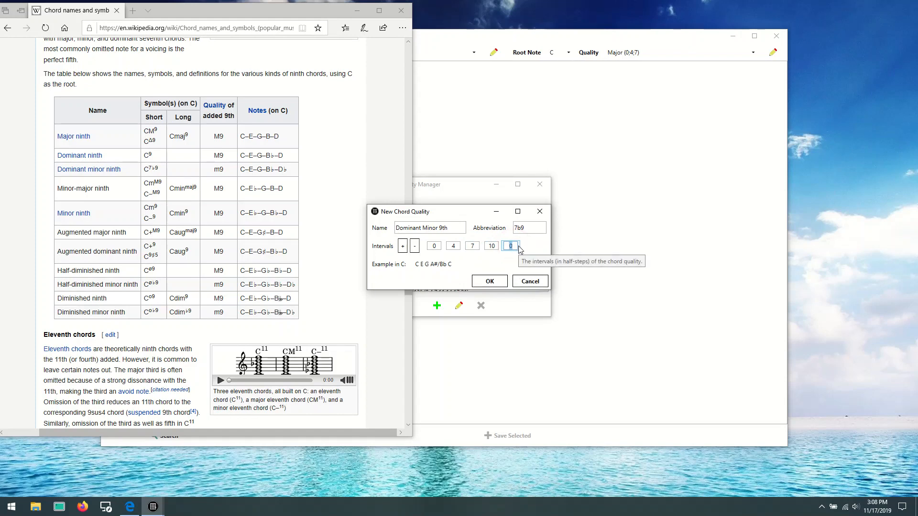
{"action": "type", "text": "13"}
{"action": "double_click", "coordinate": [498, 247]}
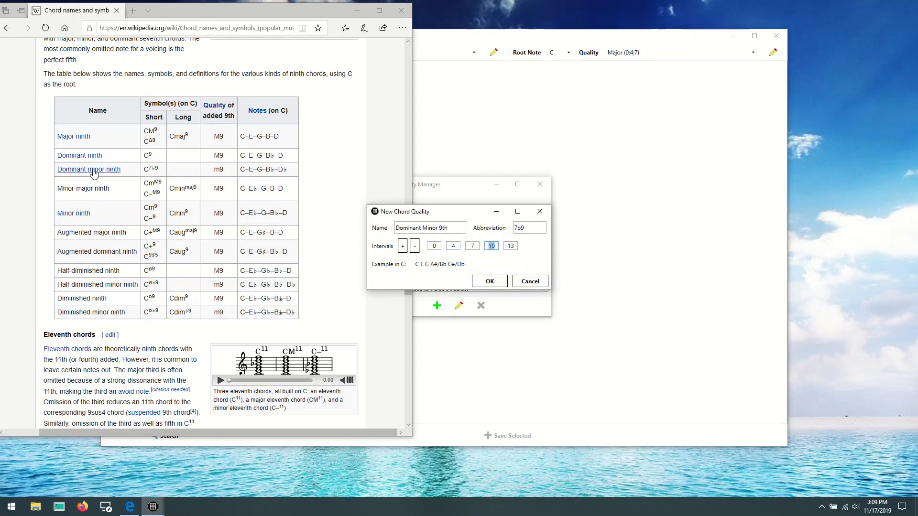
- Check the intervals against the Wikipedia table, save the new chord quality and close the quality manager
{"action": "mouse_move", "coordinate": [138, 178]}
{"action": "left_click", "coordinate": [511, 245]}
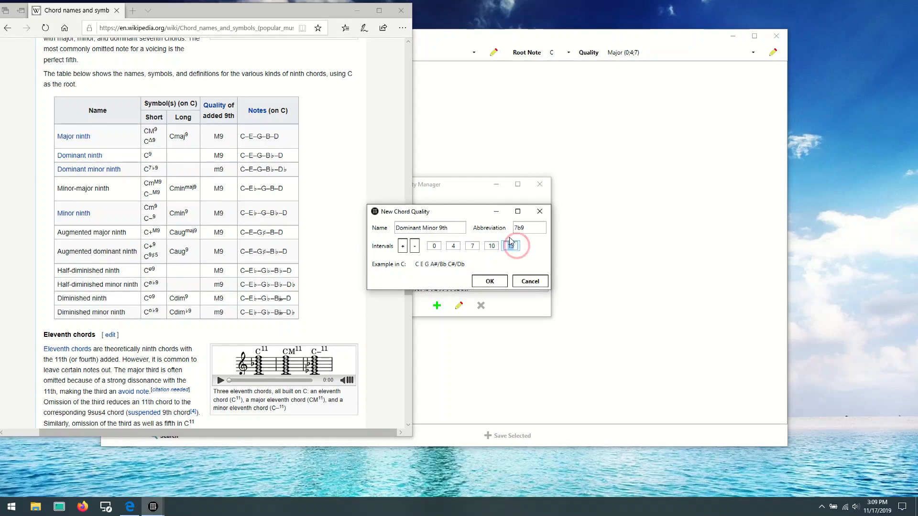
{"action": "left_click", "coordinate": [489, 281]}
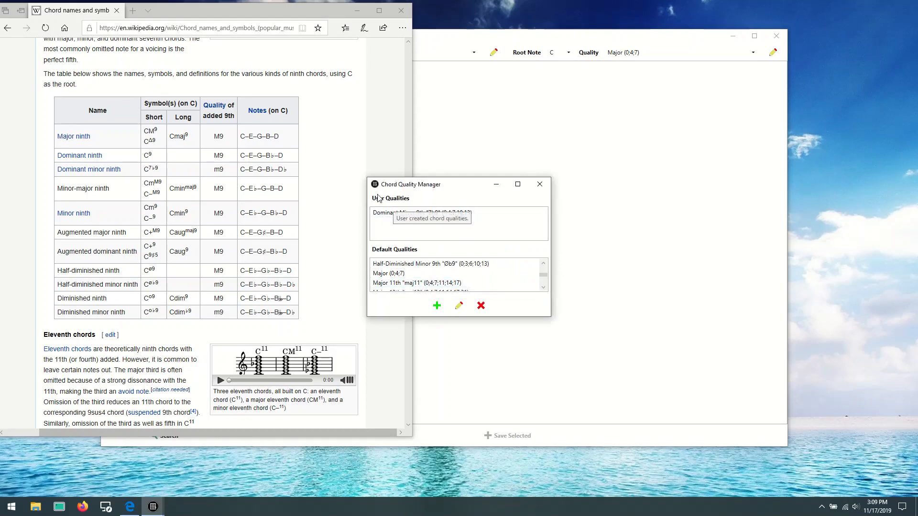
{"action": "left_click", "coordinate": [540, 185]}
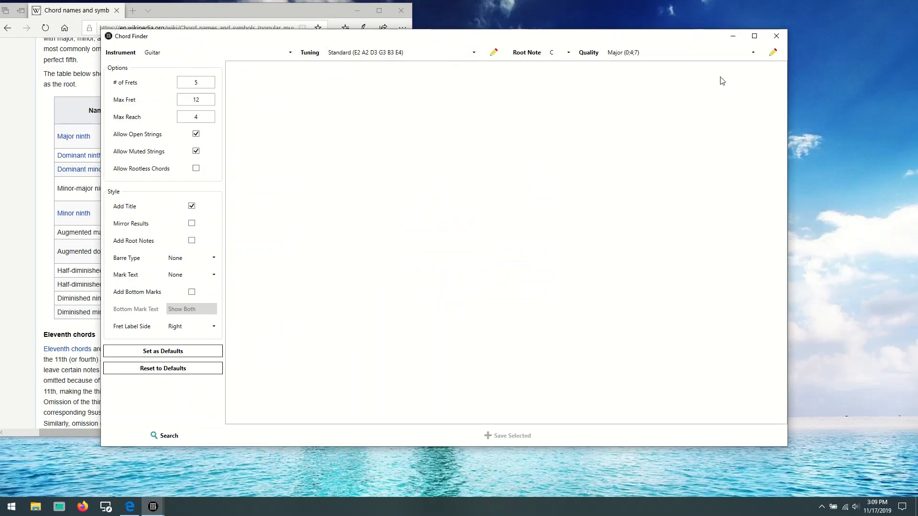
- Choose the user quality Dominant Minor 9th "7b9" for root note C and search for its chords
{"action": "left_click", "coordinate": [753, 52]}
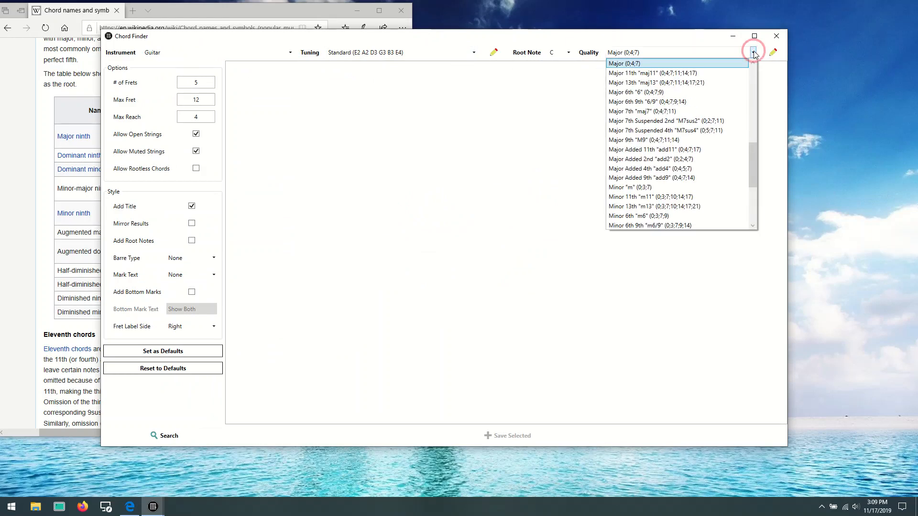
{"action": "left_click_drag", "start_coordinate": [754, 172], "coordinate": [756, 80]}
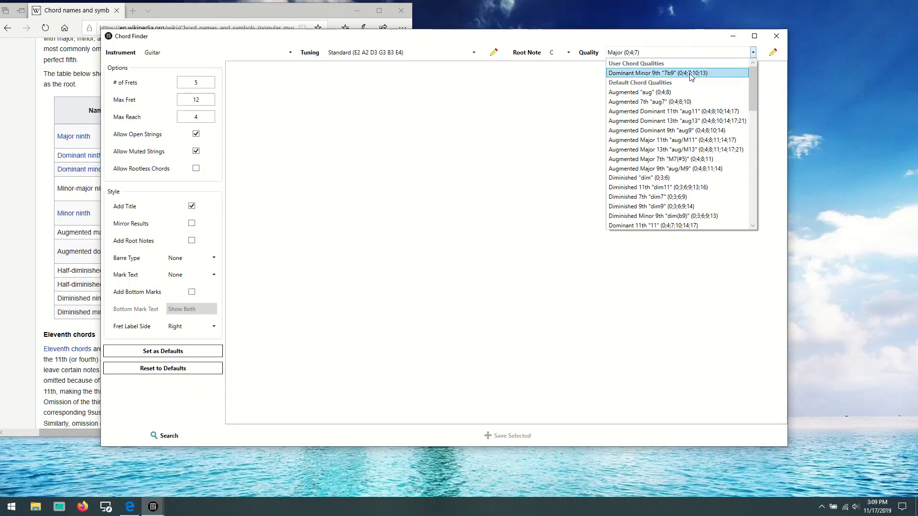
{"action": "left_click", "coordinate": [627, 74]}
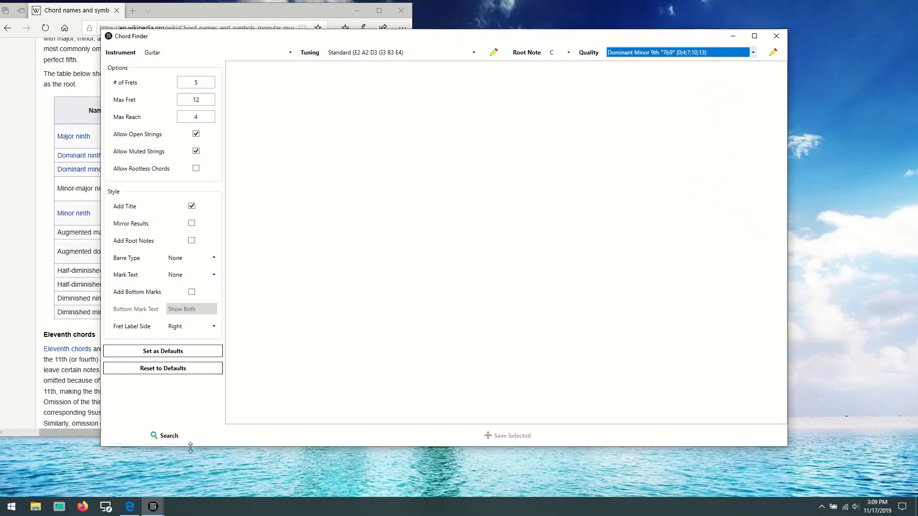
{"action": "left_click", "coordinate": [169, 437]}
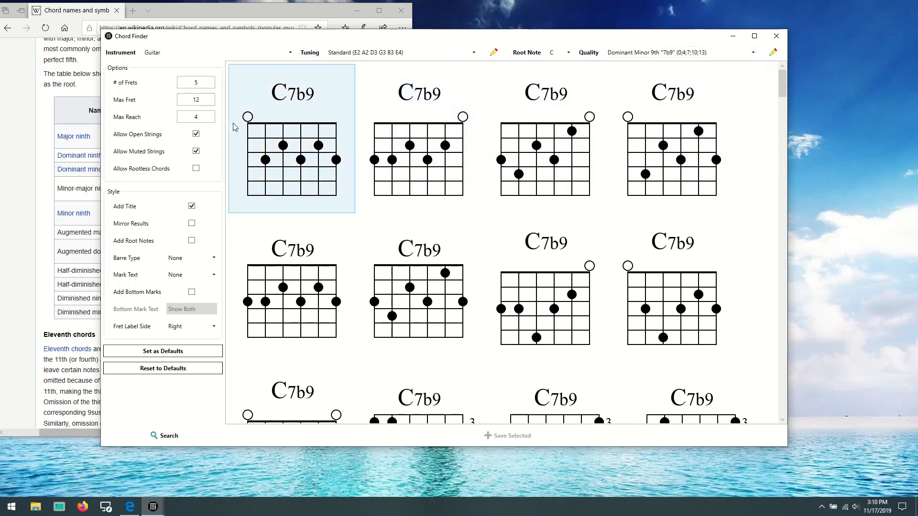
- Change the root note to D and search for the Dominant Minor 9th chords again
{"action": "left_click", "coordinate": [568, 53]}
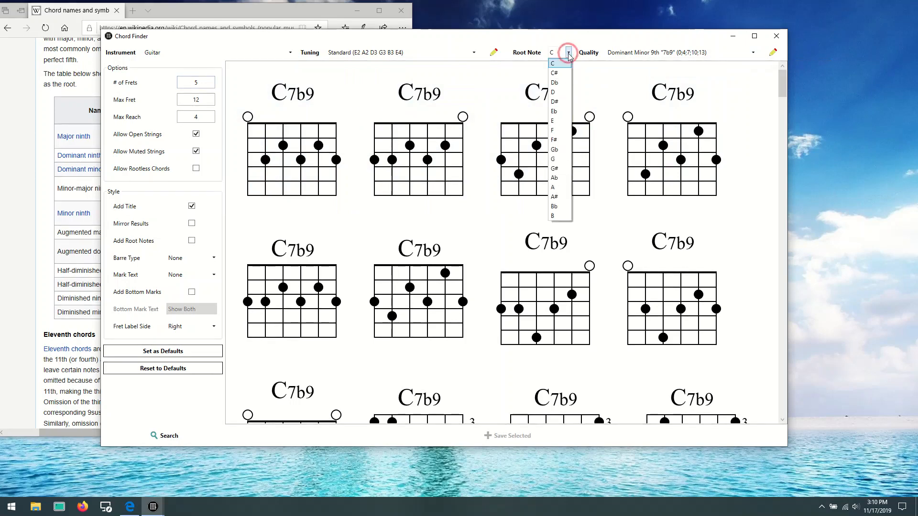
{"action": "left_click", "coordinate": [558, 92]}
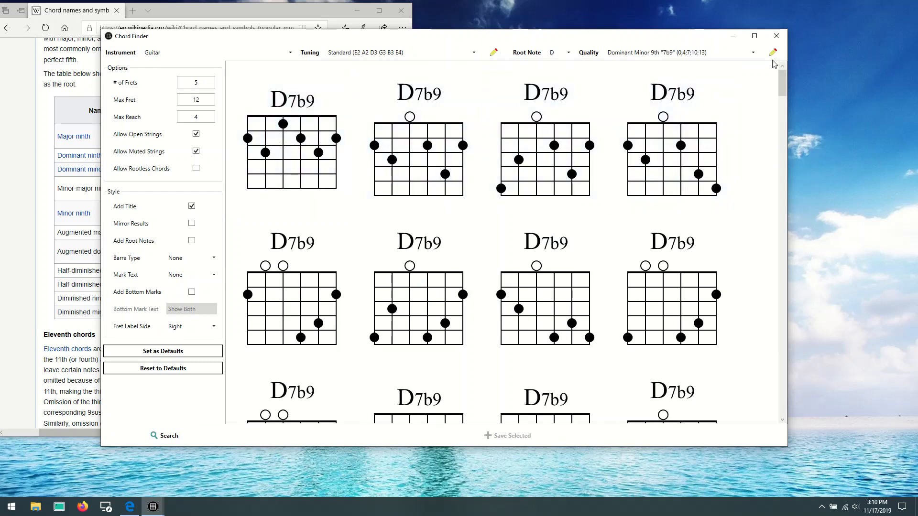
{"action": "left_click", "coordinate": [753, 53]}
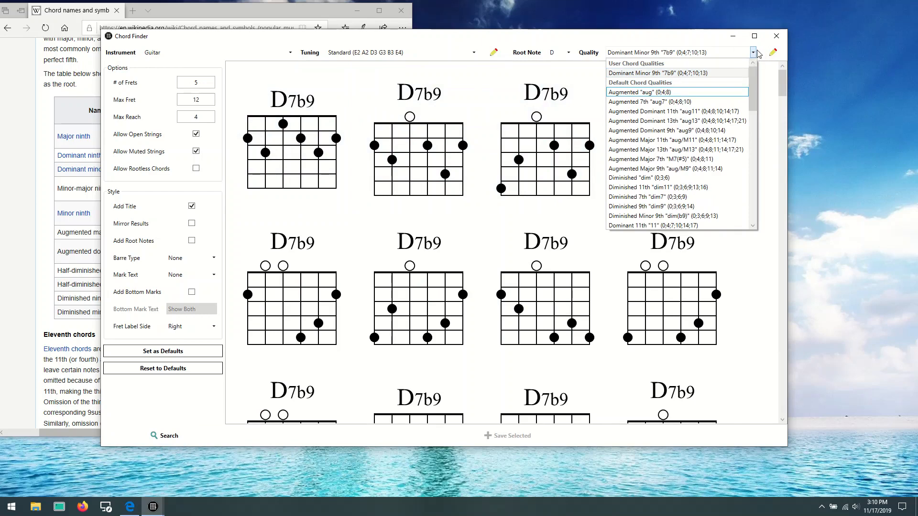
{"action": "left_click", "coordinate": [676, 38]}
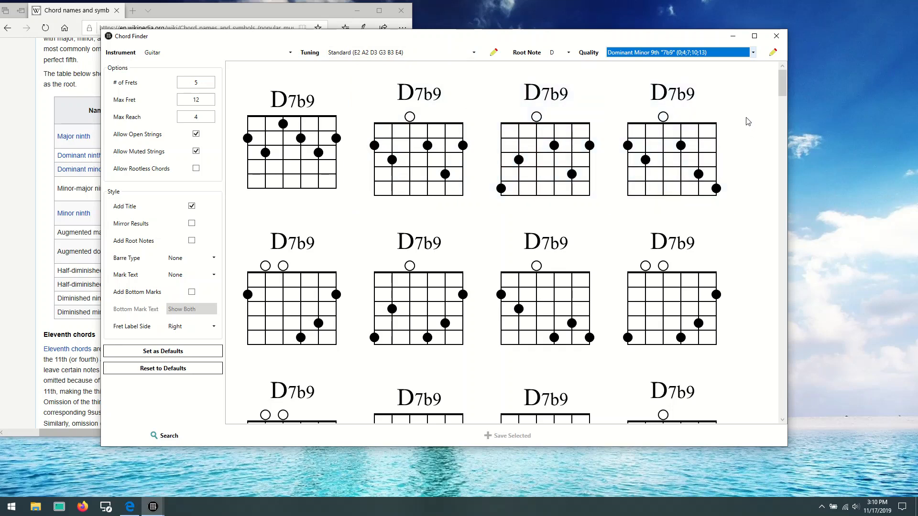
{"action": "left_click", "coordinate": [754, 52]}
{"action": "left_click_drag", "start_coordinate": [753, 86], "coordinate": [760, 57]}
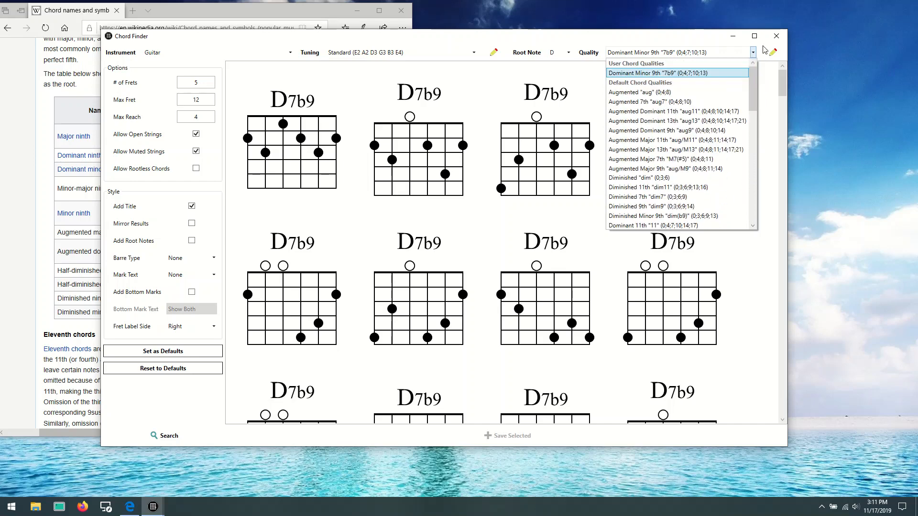
- Open the chord quality manager and move its window higher over the chord results
{"action": "left_click", "coordinate": [773, 51]}
{"action": "left_click", "coordinate": [773, 51]}
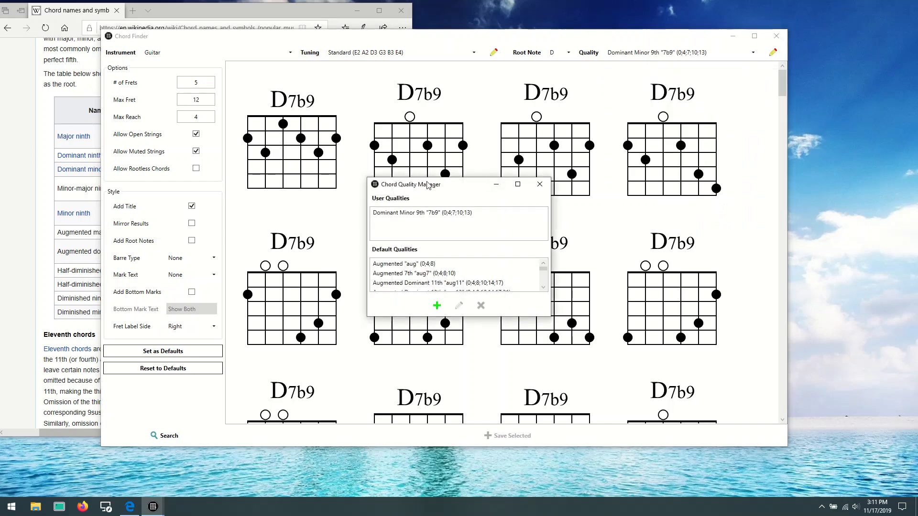
{"action": "left_click_drag", "start_coordinate": [427, 185], "coordinate": [408, 102]}
- Inspect the definition of the default Major quality, including its abbreviation and intervals, and close it without changes
{"action": "left_click", "coordinate": [411, 191]}
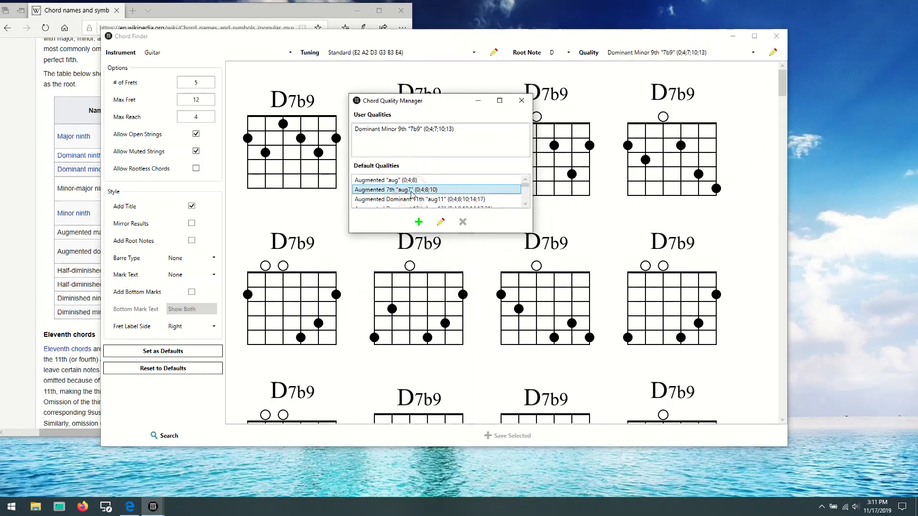
{"action": "scroll", "coordinate": [411, 193], "scroll_direction": "down", "scroll_amount": 5}
{"action": "left_click", "coordinate": [378, 199]}
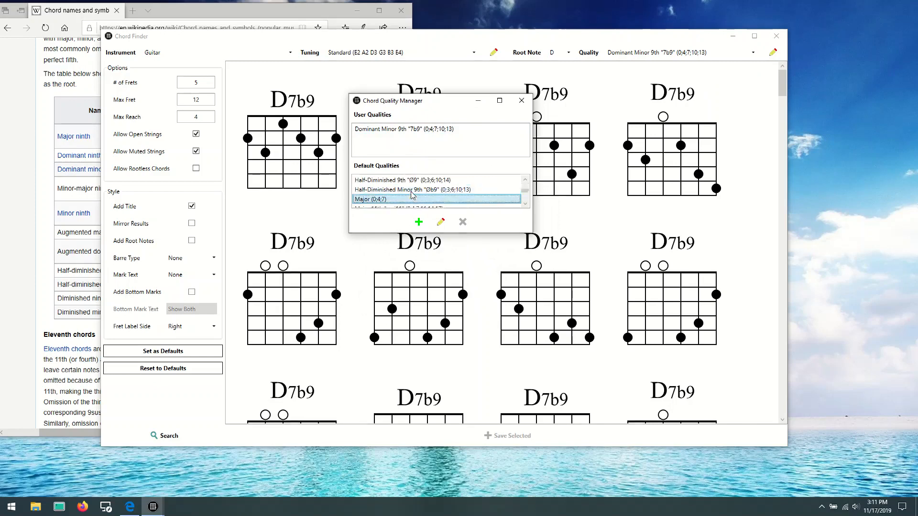
{"action": "double_click", "coordinate": [383, 200]}
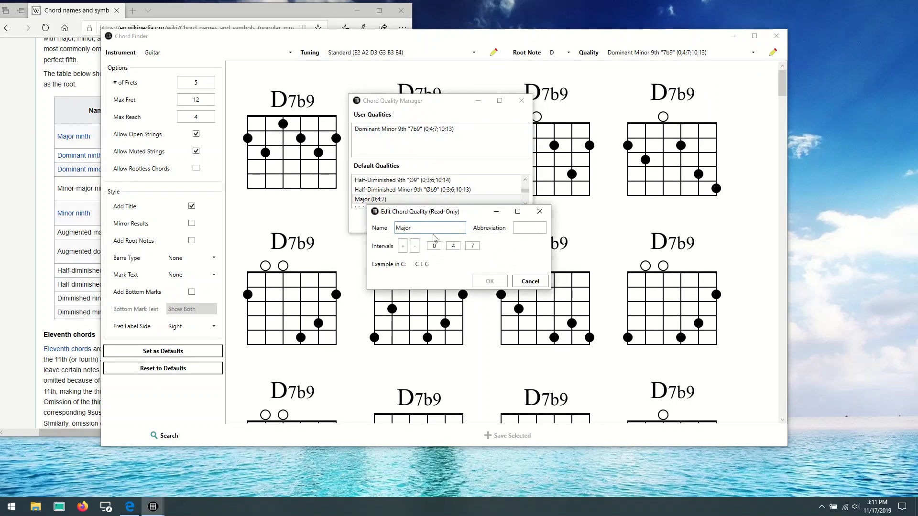
{"action": "left_click", "coordinate": [530, 228]}
{"action": "left_click", "coordinate": [530, 281]}
{"action": "left_click", "coordinate": [530, 282]}
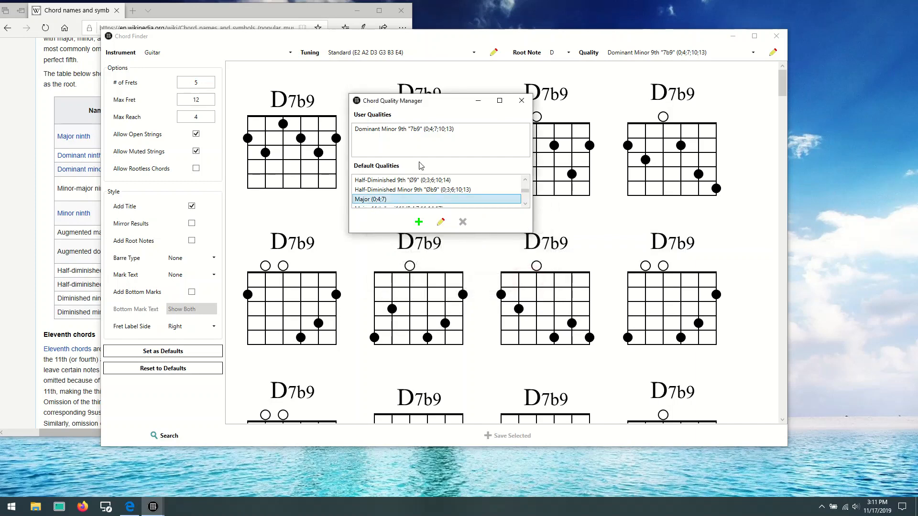
- Create a new chord quality named Major (Abbreviation) with the abbreviation maj and add three intervals
{"action": "left_click", "coordinate": [418, 221]}
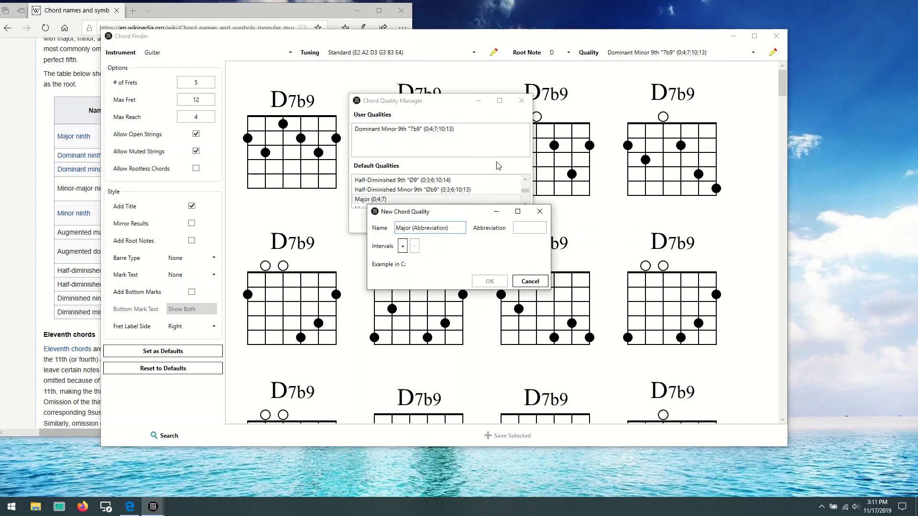
{"action": "left_click", "coordinate": [526, 228]}
{"action": "left_click", "coordinate": [402, 246]}
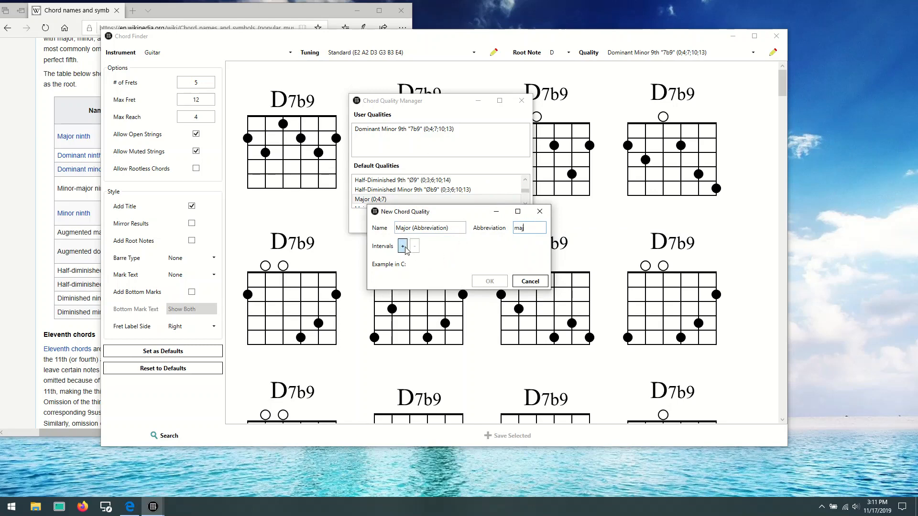
{"action": "left_click", "coordinate": [402, 247]}
{"action": "left_click", "coordinate": [403, 246]}
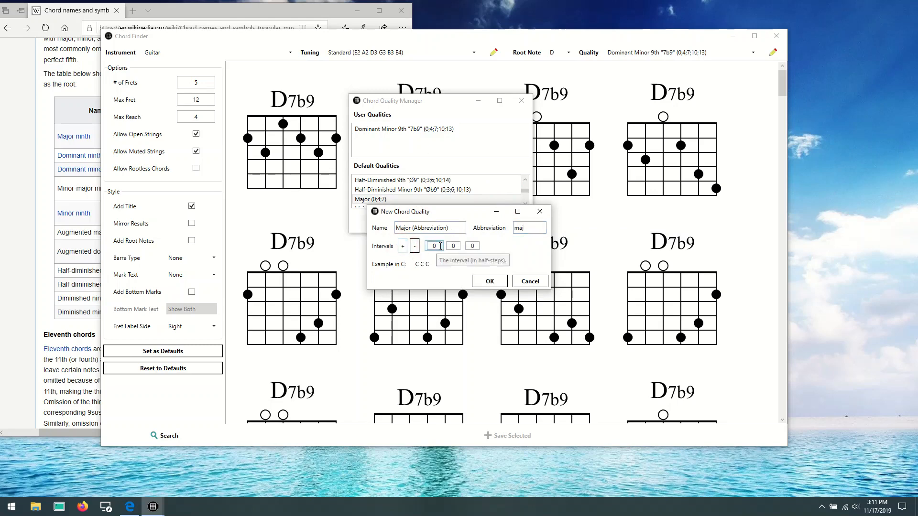
- Set the second interval of the new quality to 4 and the third to 7, and save the quality
{"action": "double_click", "coordinate": [457, 246]}
{"action": "type", "text": "4"}
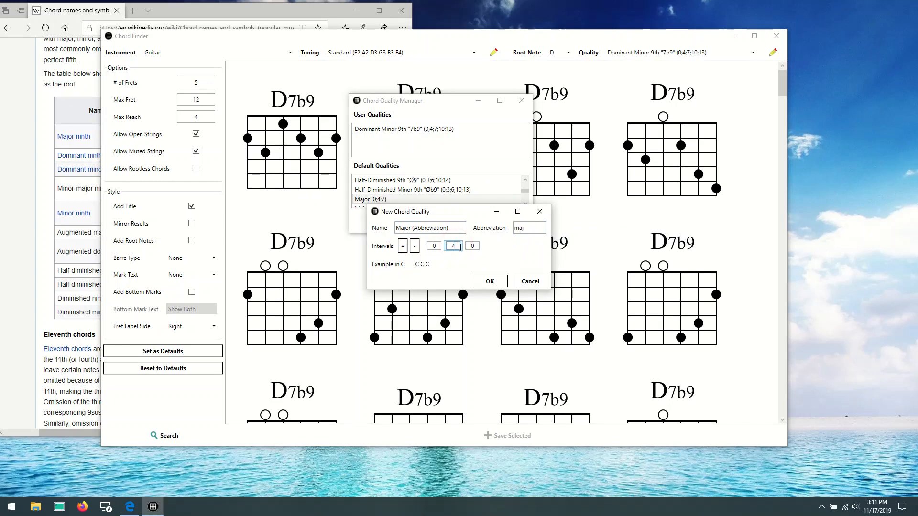
{"action": "double_click", "coordinate": [472, 246]}
{"action": "type", "text": "7"}
{"action": "double_click", "coordinate": [453, 246]}
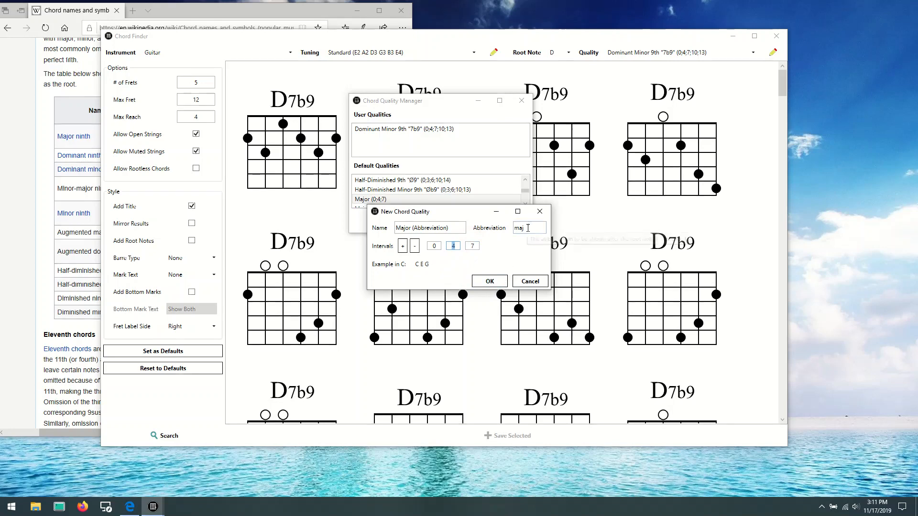
{"action": "left_click", "coordinate": [497, 285]}
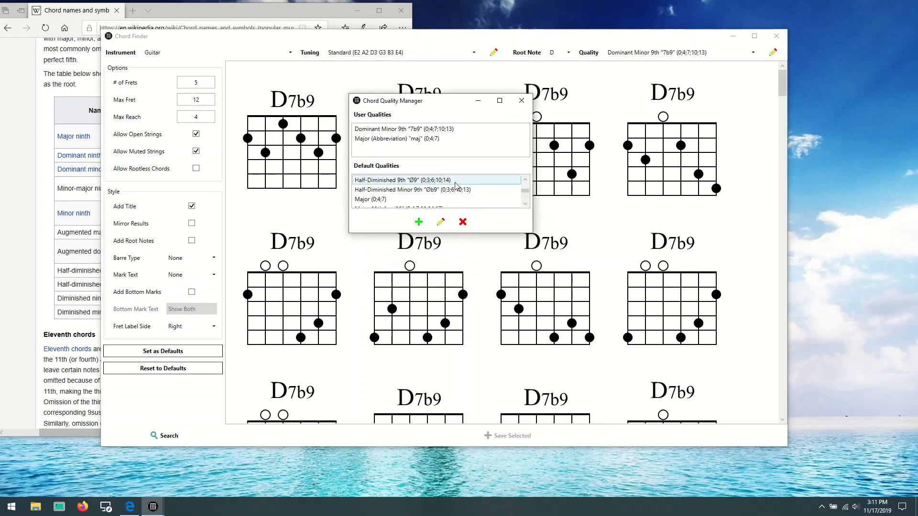
- Close the quality manager, choose the user quality Major (Abbreviation) "maj" and search for its D chords
{"action": "left_click", "coordinate": [522, 99]}
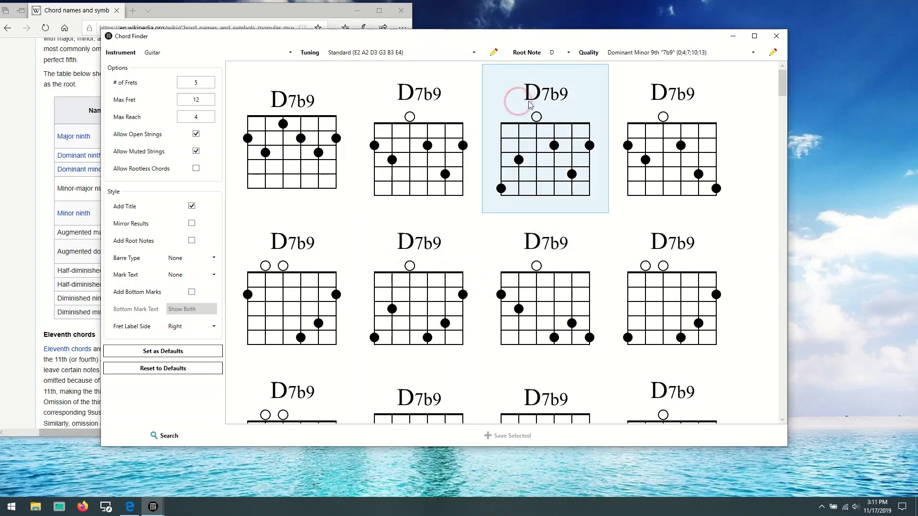
{"action": "left_click", "coordinate": [753, 52]}
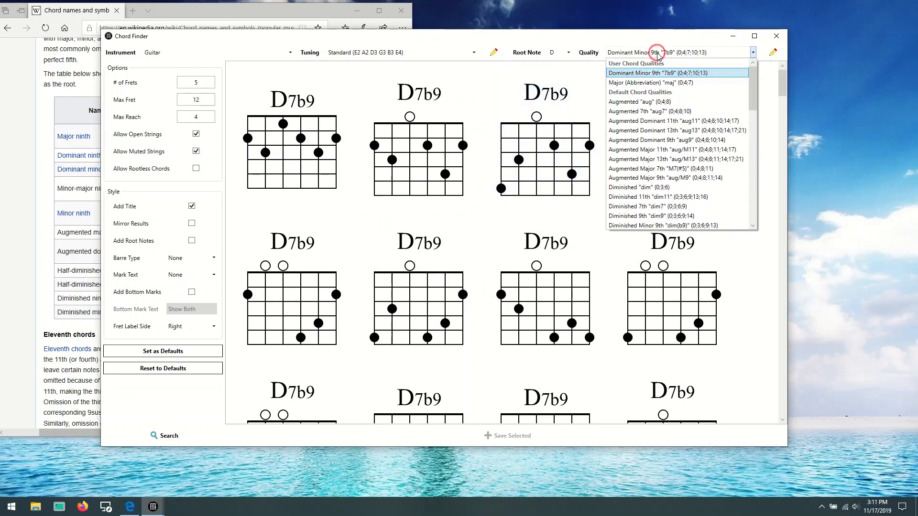
{"action": "mouse_move", "coordinate": [754, 86]}
{"action": "left_mouse_down"}
{"action": "mouse_move", "coordinate": [754, 150]}
{"action": "mouse_move", "coordinate": [759, 71]}
{"action": "left_mouse_up"}
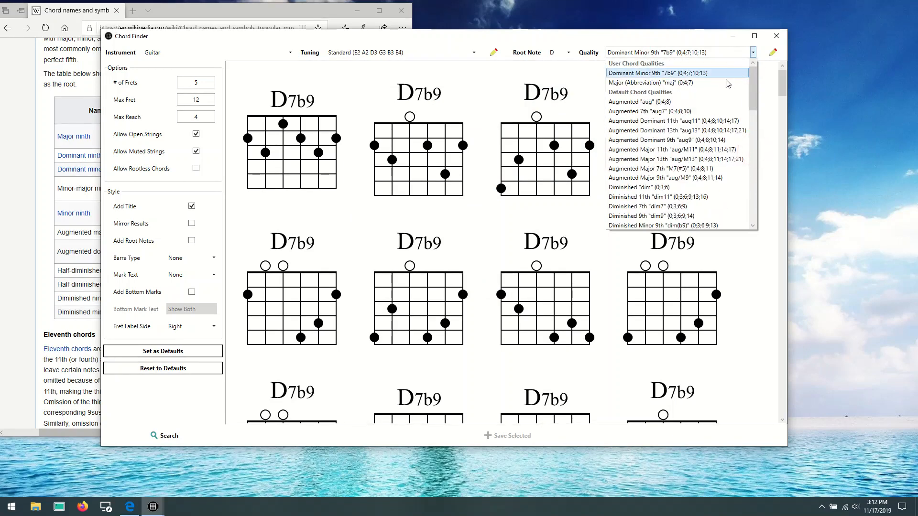
{"action": "left_click", "coordinate": [657, 84]}
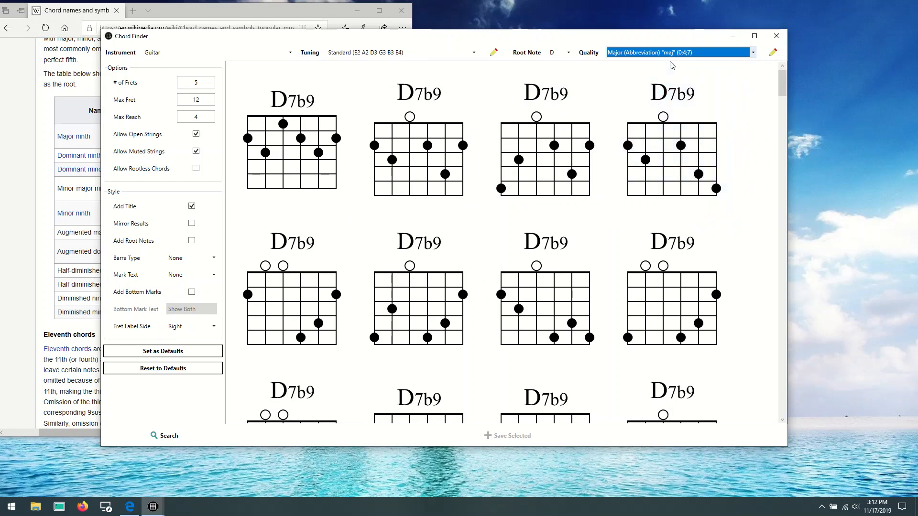
{"action": "left_click", "coordinate": [176, 432]}
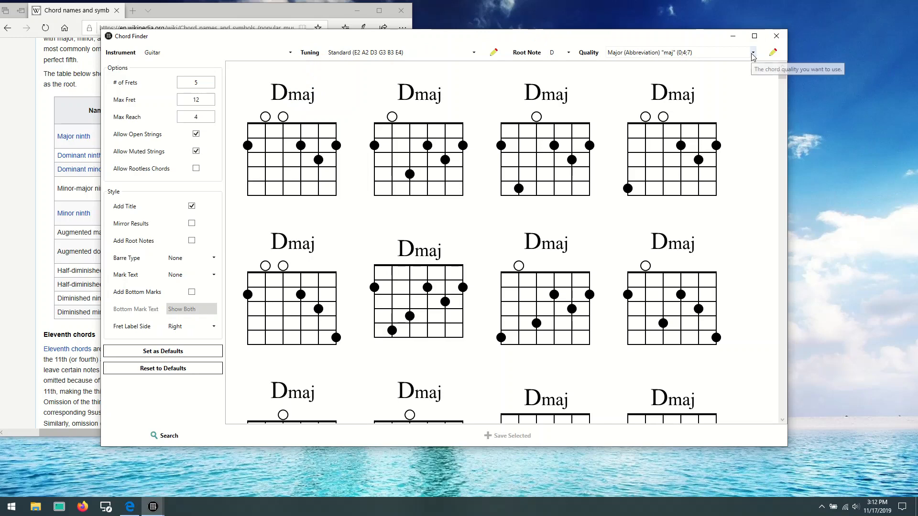
{"action": "left_click", "coordinate": [753, 53]}
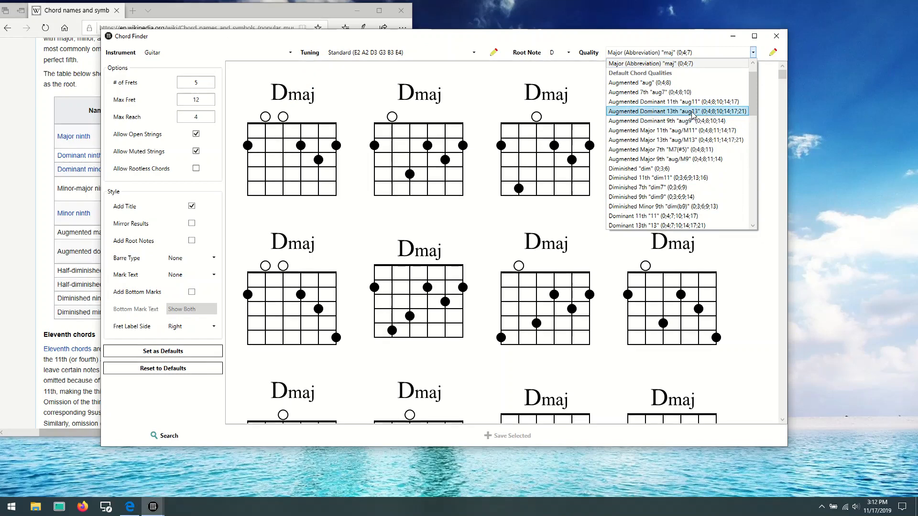
{"action": "left_click_drag", "start_coordinate": [752, 82], "coordinate": [752, 79]}
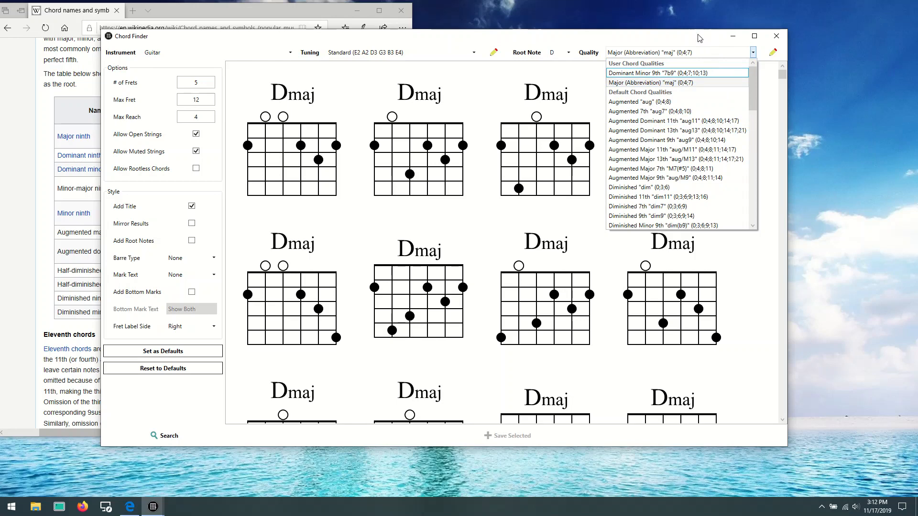
{"action": "left_click", "coordinate": [684, 39]}
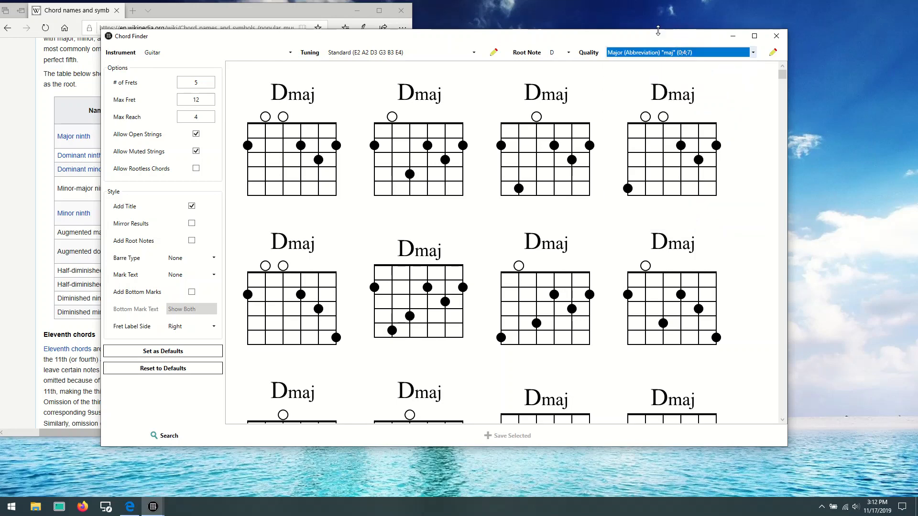